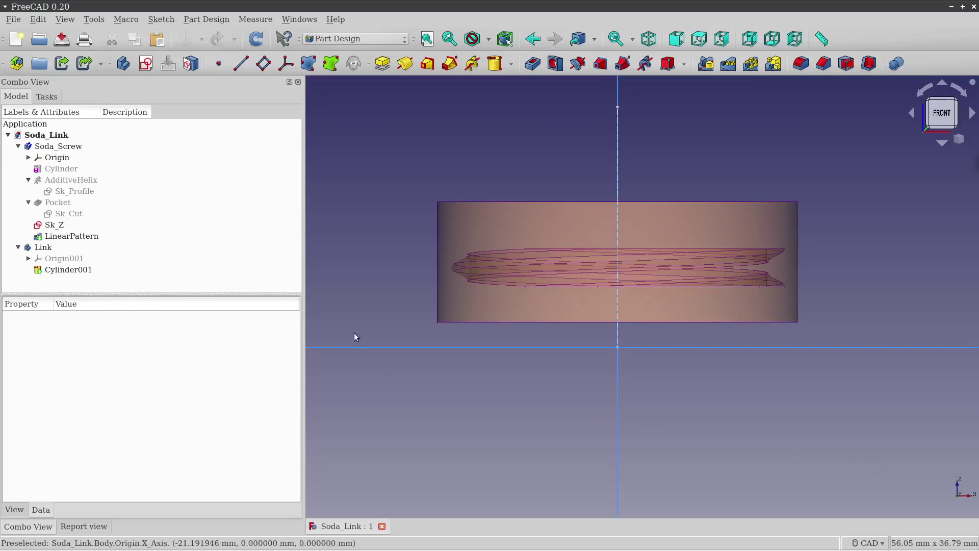
Step: Orbit the view to show the threaded Soda_Link ring in axonometric perspective
{"action": "mouse_move", "coordinate": [689, 252]}
{"action": "middle_mouse_down"}
{"action": "mouse_move", "coordinate": [627, 270]}
{"action": "mouse_move", "coordinate": [746, 280]}
{"action": "middle_mouse_up"}
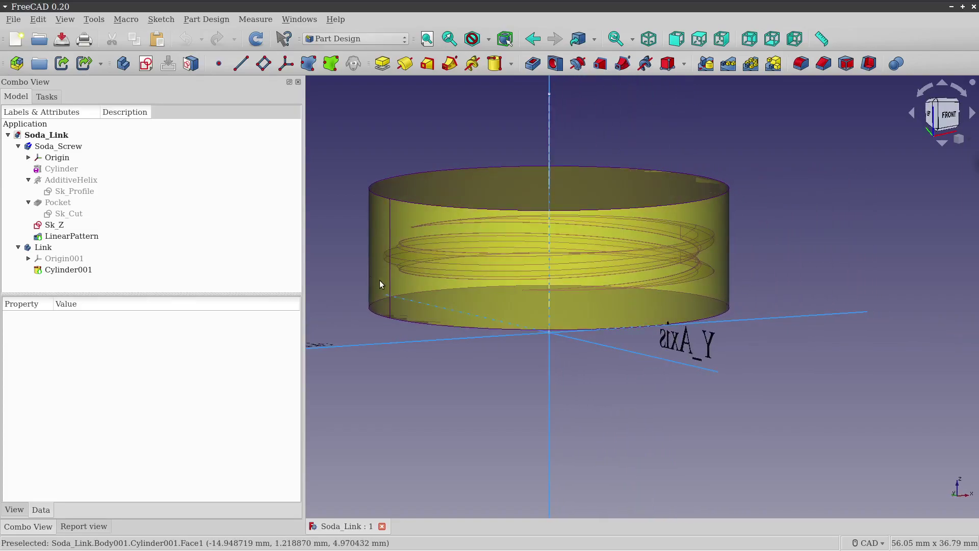
Step: Create a new Unnamed1 document with a Body and a sketch on XY_Plane
{"action": "left_click", "coordinate": [16, 41]}
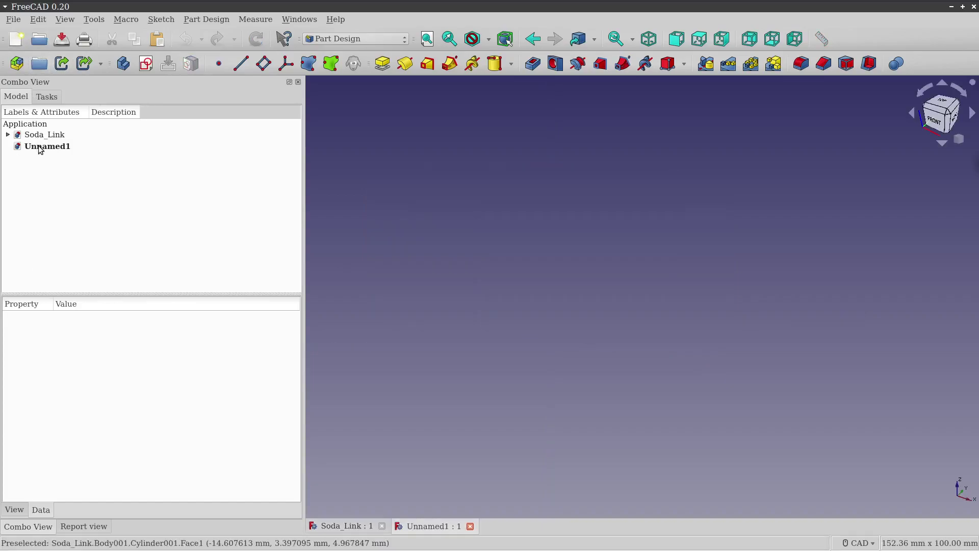
{"action": "left_click", "coordinate": [40, 148]}
{"action": "left_click", "coordinate": [122, 65]}
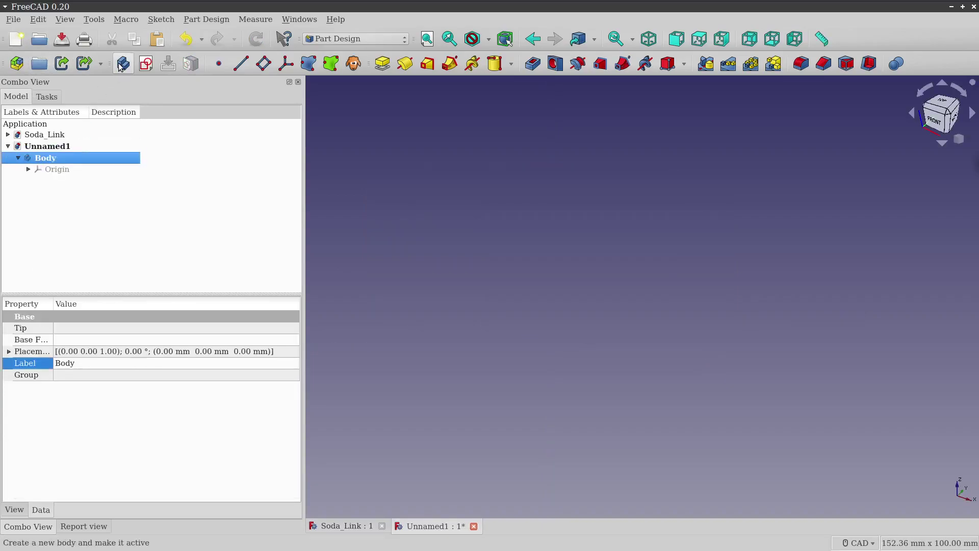
{"action": "left_click", "coordinate": [146, 64]}
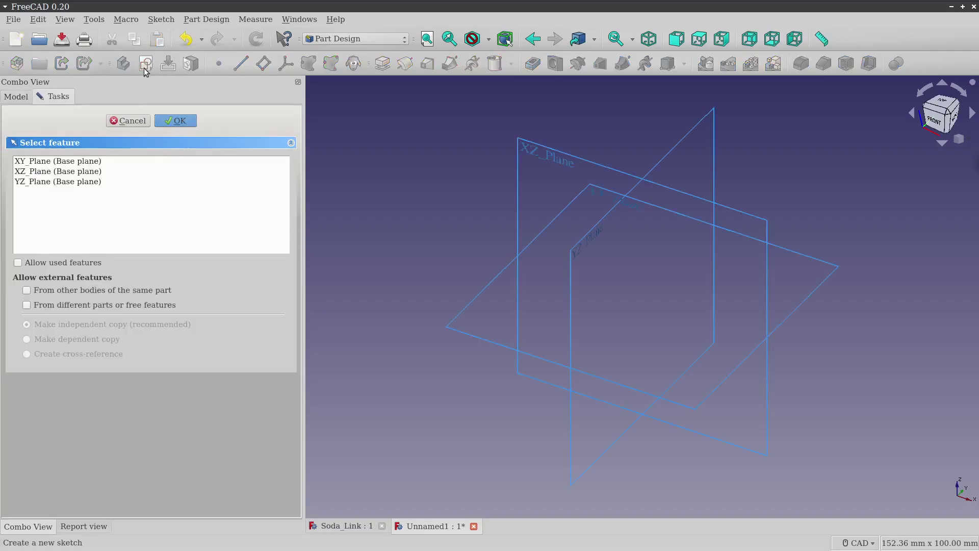
{"action": "left_click", "coordinate": [85, 163]}
Step: Draw two concentric circles centred on the sketch origin
{"action": "left_click", "coordinate": [177, 122]}
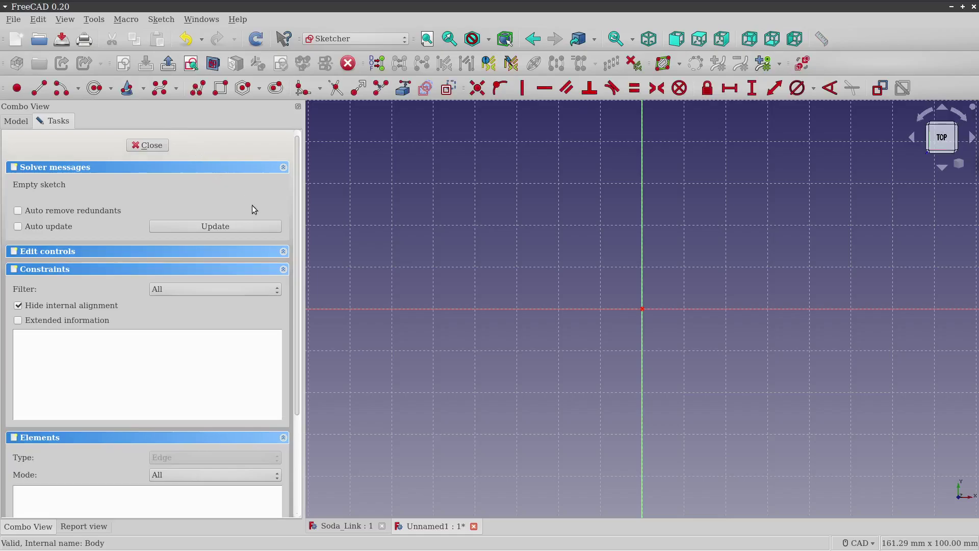
{"action": "scroll", "coordinate": [612, 296], "scroll_direction": "up", "scroll_amount": 2}
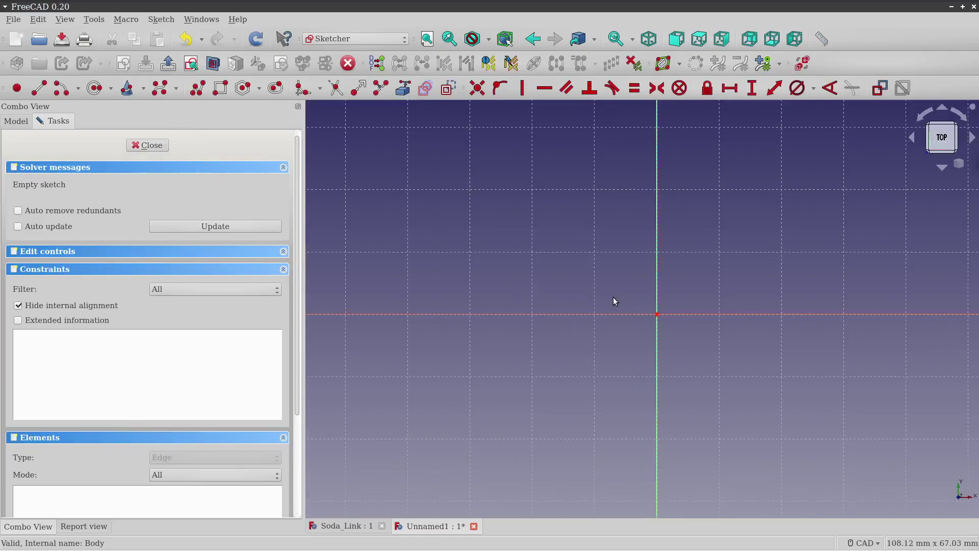
{"action": "scroll", "coordinate": [693, 323], "scroll_direction": "up", "scroll_amount": 3}
{"action": "mouse_move", "coordinate": [644, 305]}
{"action": "middle_mouse_down"}
{"action": "mouse_move", "coordinate": [597, 305]}
{"action": "mouse_move", "coordinate": [609, 313]}
{"action": "middle_mouse_up"}
{"action": "left_click", "coordinate": [95, 88]}
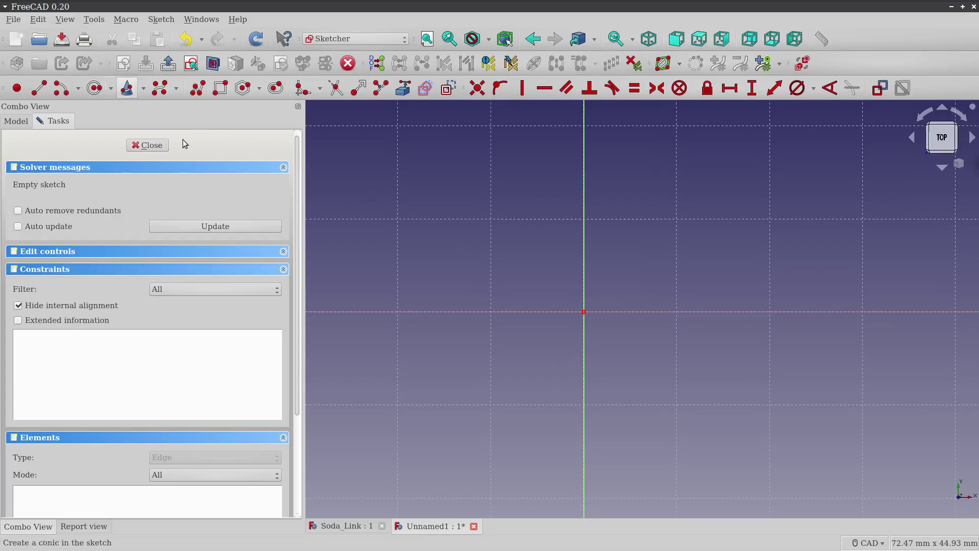
{"action": "left_click", "coordinate": [583, 312]}
{"action": "left_click", "coordinate": [706, 284]}
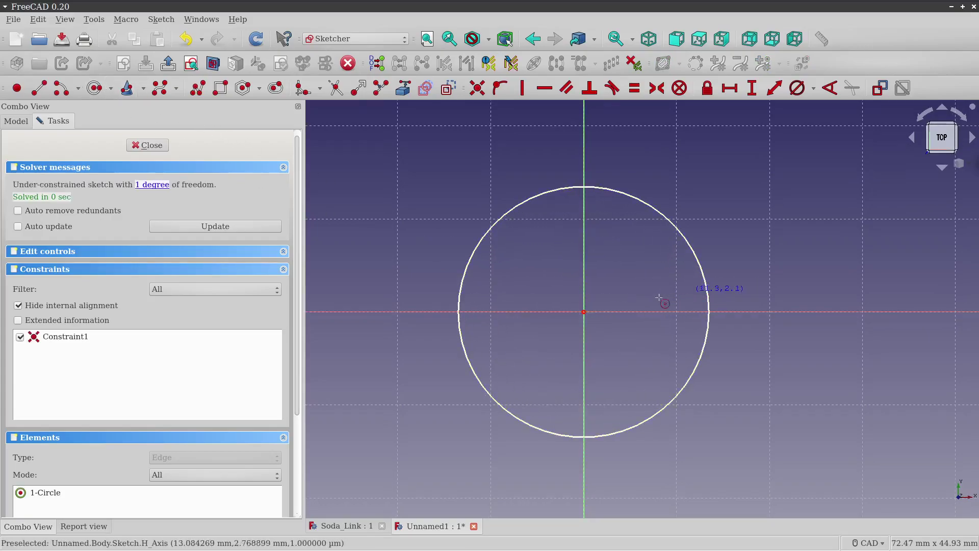
{"action": "left_click", "coordinate": [584, 311]}
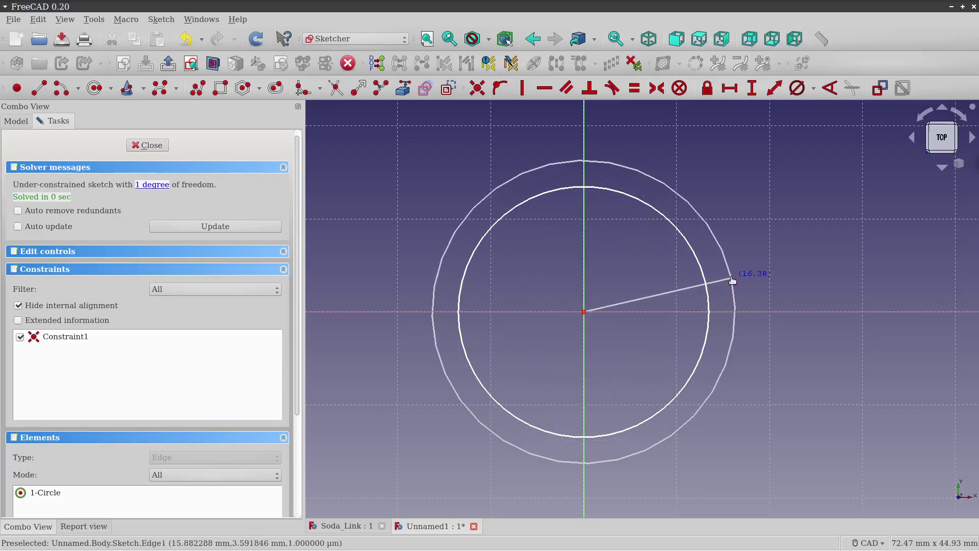
{"action": "left_click", "coordinate": [733, 276]}
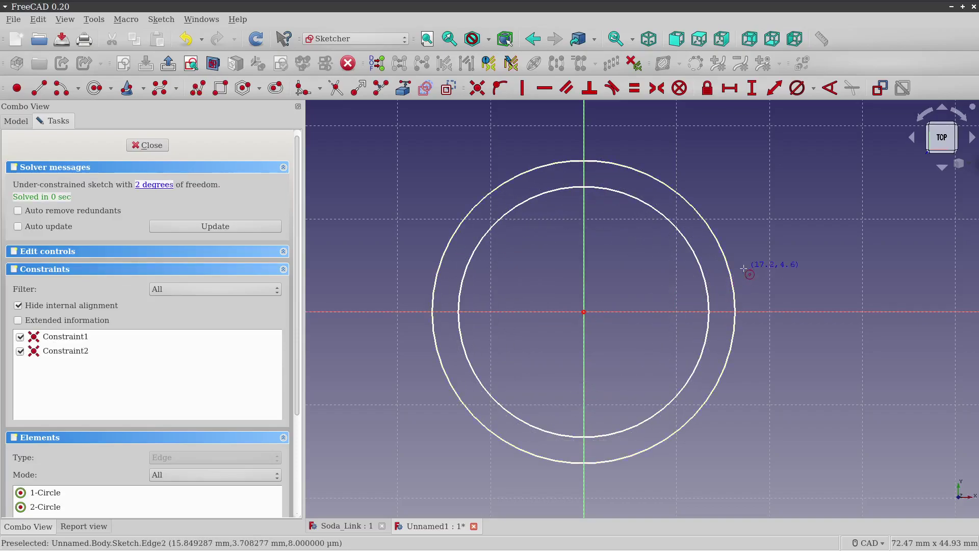
Step: Constrain the circles to 25 mm and 30 mm diameters and close the sketch
{"action": "left_click", "coordinate": [814, 89]}
{"action": "left_click", "coordinate": [816, 118]}
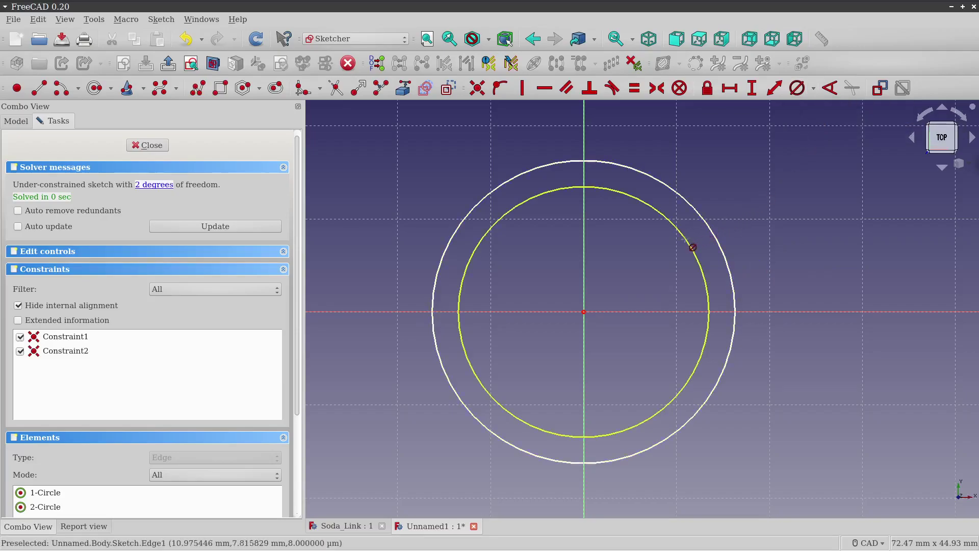
{"action": "left_click", "coordinate": [684, 239]}
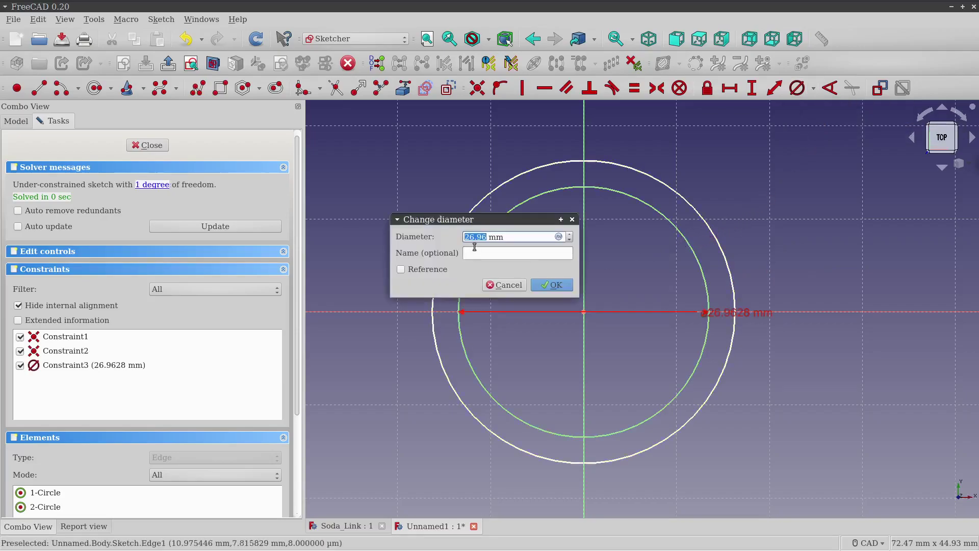
{"action": "type", "text": "25"}
{"action": "left_click", "coordinate": [552, 285]}
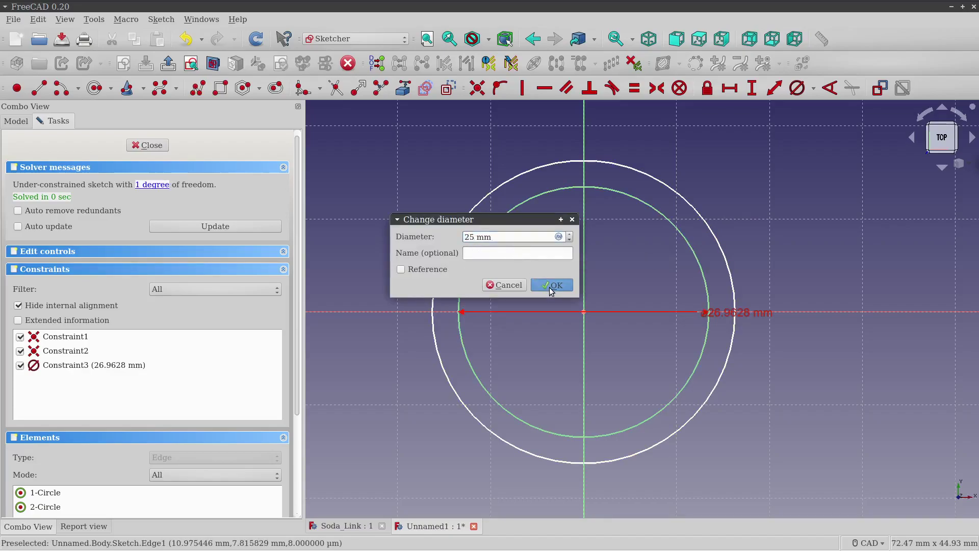
{"action": "left_click", "coordinate": [725, 256]}
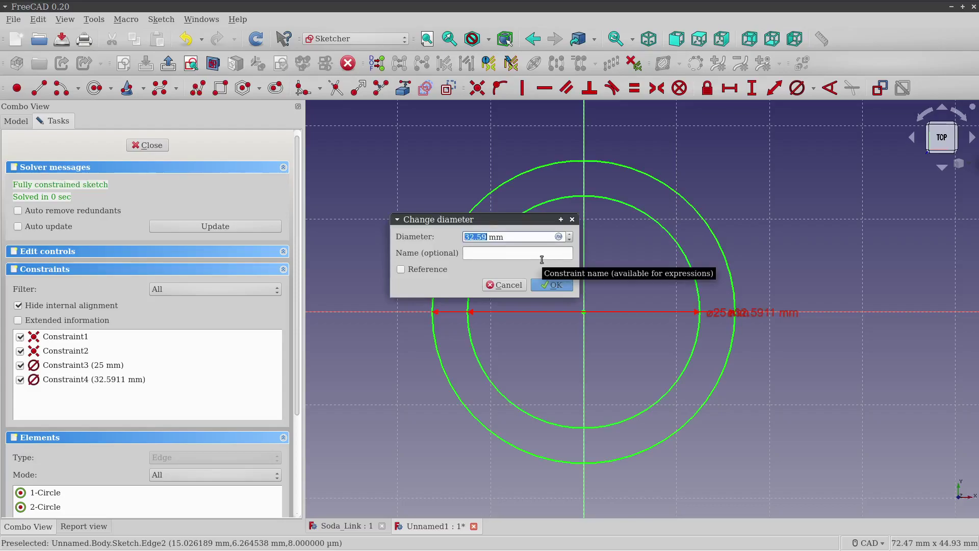
{"action": "type", "text": "30"}
{"action": "left_click", "coordinate": [554, 285]}
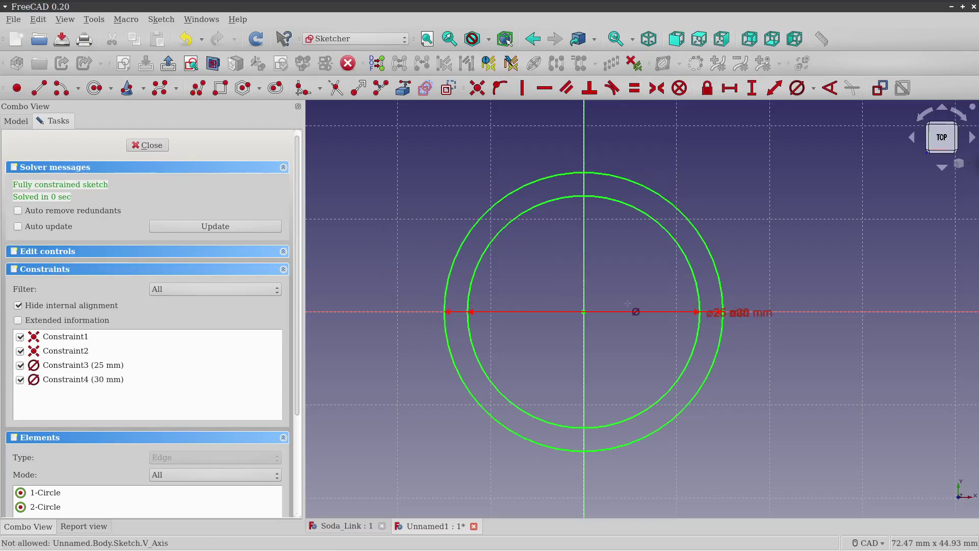
{"action": "left_click_drag", "start_coordinate": [754, 313], "coordinate": [763, 277]}
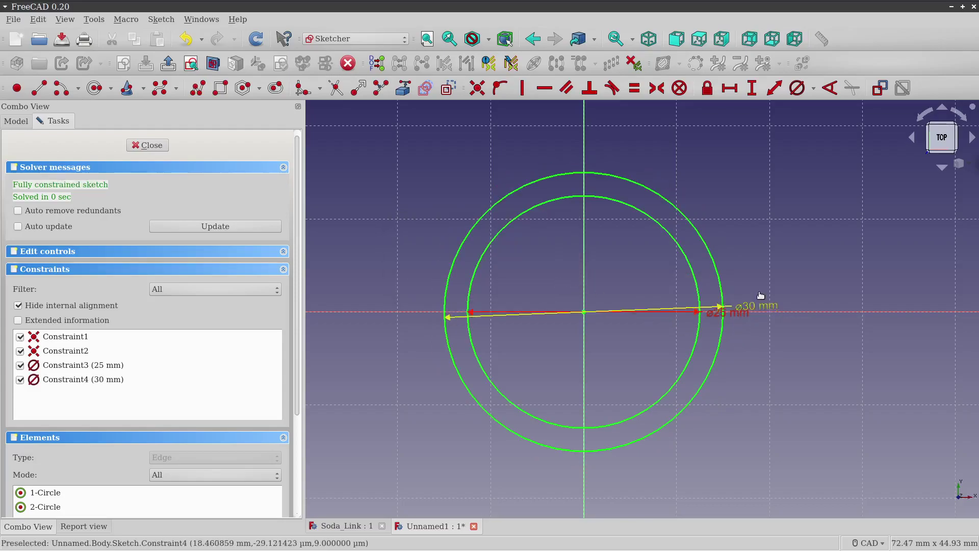
{"action": "left_click_drag", "start_coordinate": [737, 313], "coordinate": [763, 349]}
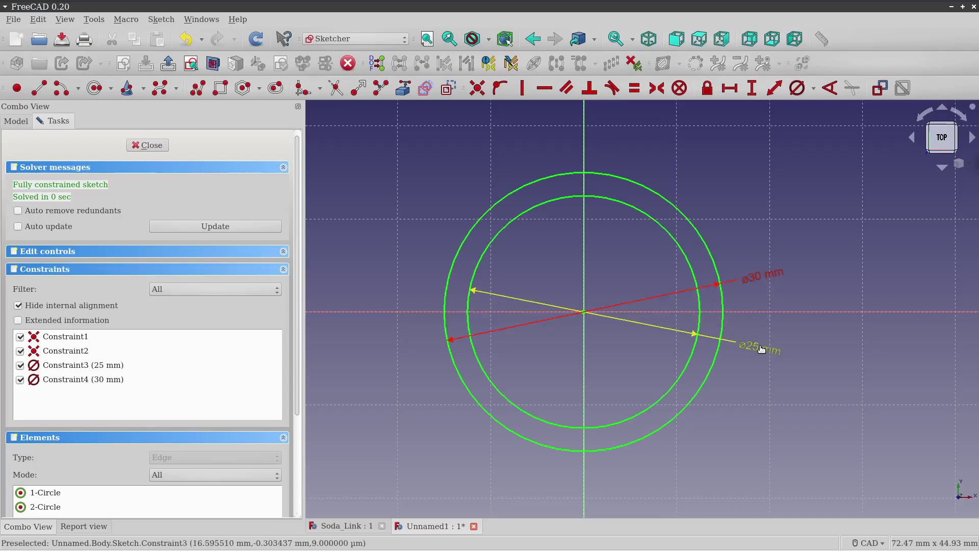
{"action": "left_click", "coordinate": [148, 145]}
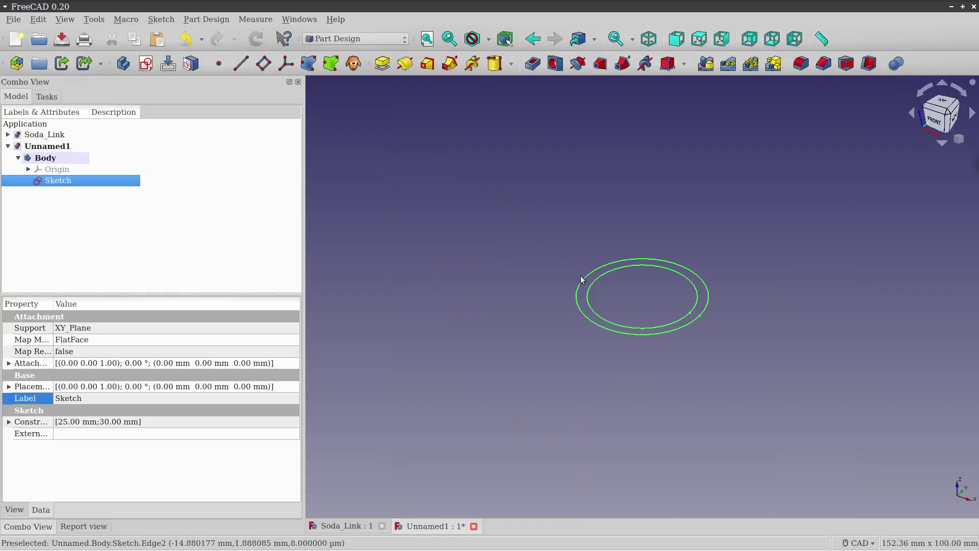
Step: Pad the two-circle sketch 8 mm into a hollow solid ring
{"action": "scroll", "coordinate": [678, 296], "scroll_direction": "up", "scroll_amount": 4}
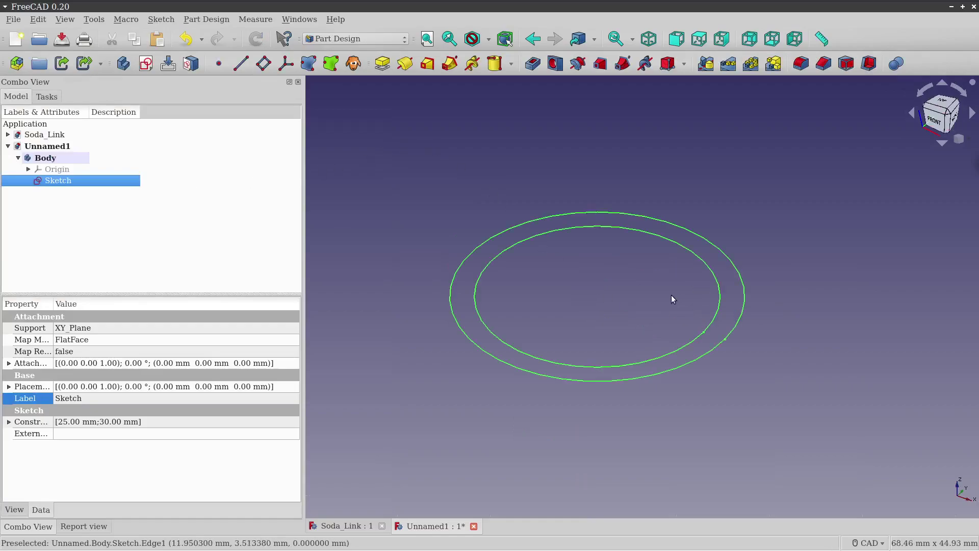
{"action": "left_click", "coordinate": [381, 62]}
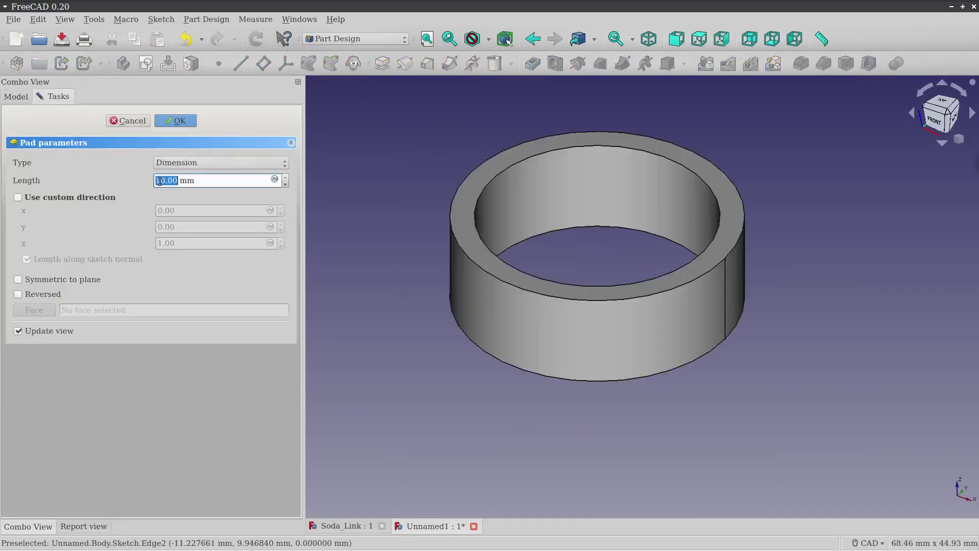
{"action": "type", "text": "8"}
{"action": "left_click", "coordinate": [175, 120]}
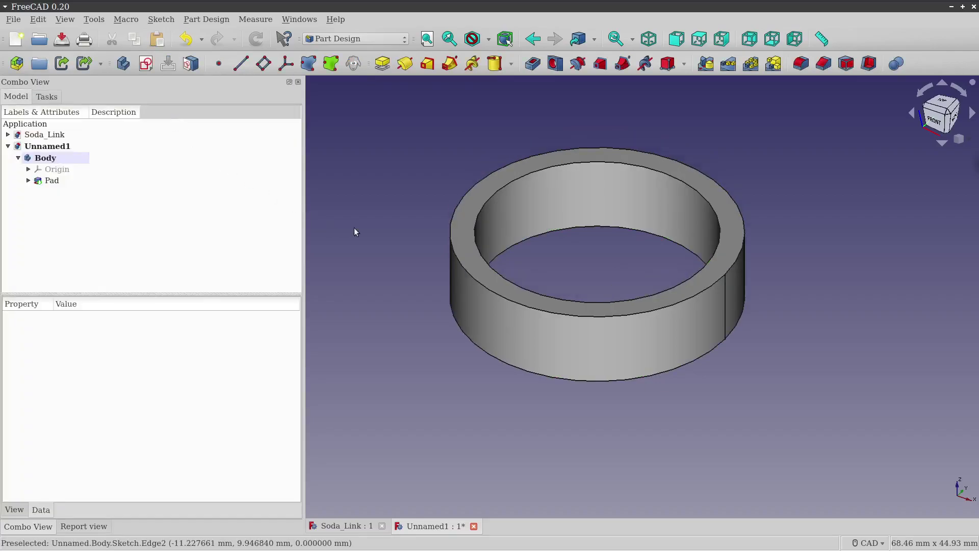
{"action": "middle_click_drag", "start_coordinate": [588, 246], "coordinate": [601, 279]}
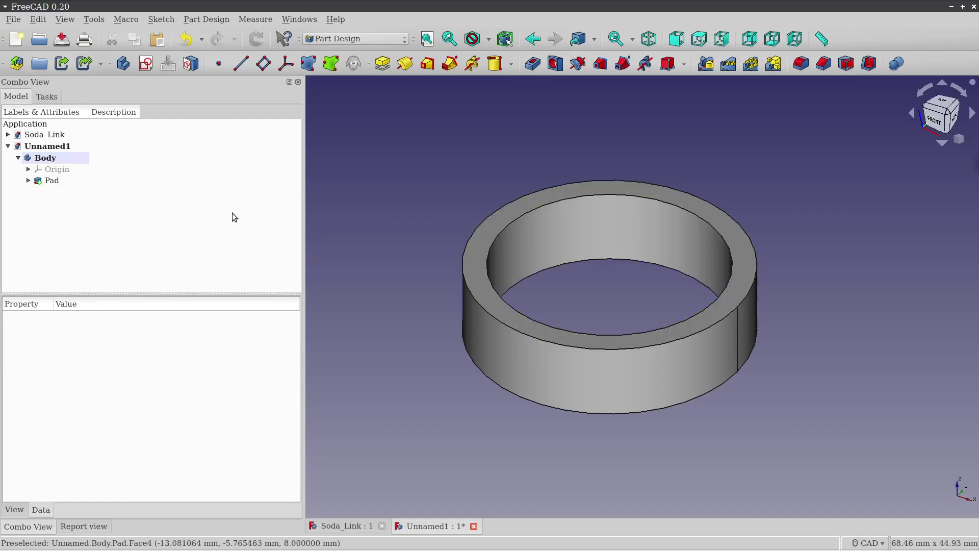
Step: Show and copy Soda_Link's Sk_Profile sketch with its dependencies, then select the ring's Body
{"action": "left_click", "coordinate": [7, 134]}
{"action": "left_click", "coordinate": [76, 191]}
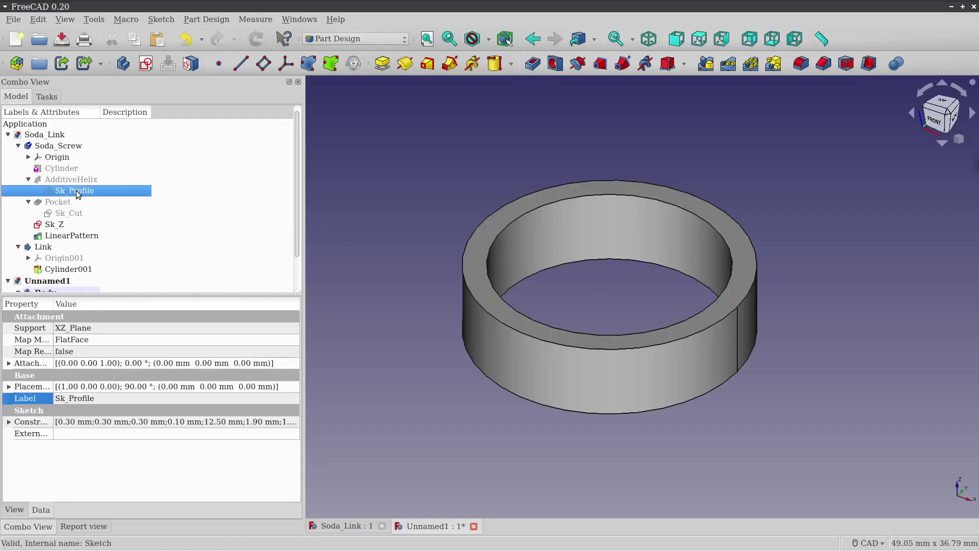
{"action": "key", "text": "space"}
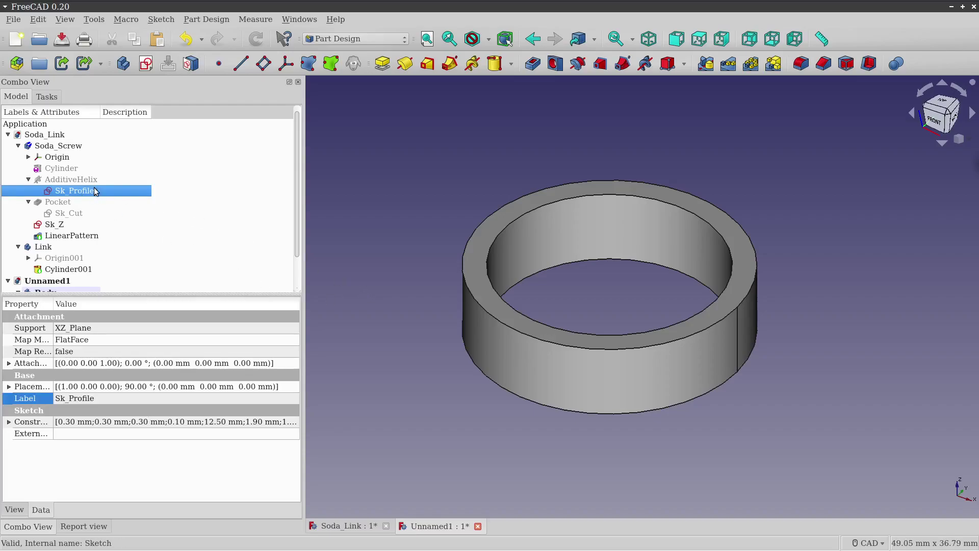
{"action": "left_click", "coordinate": [65, 20]}
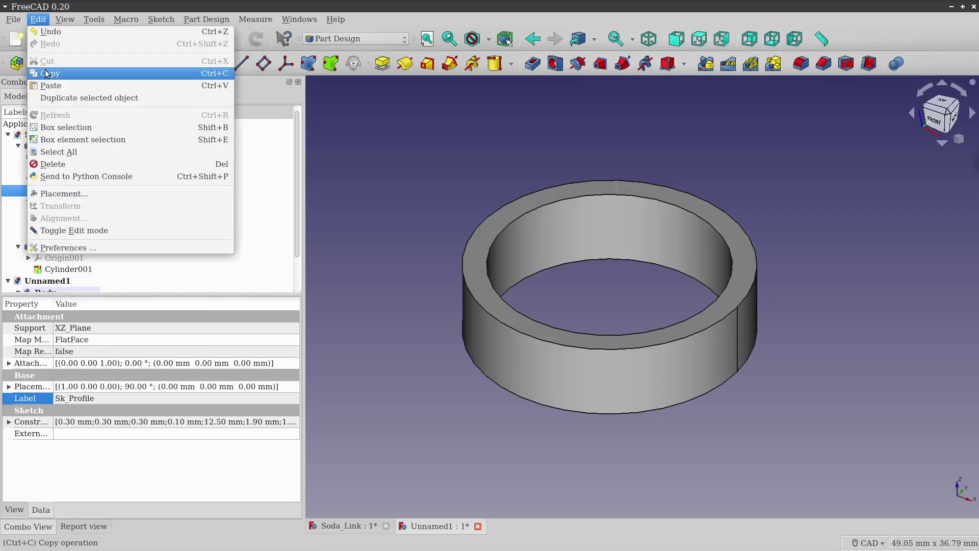
{"action": "left_click", "coordinate": [46, 73]}
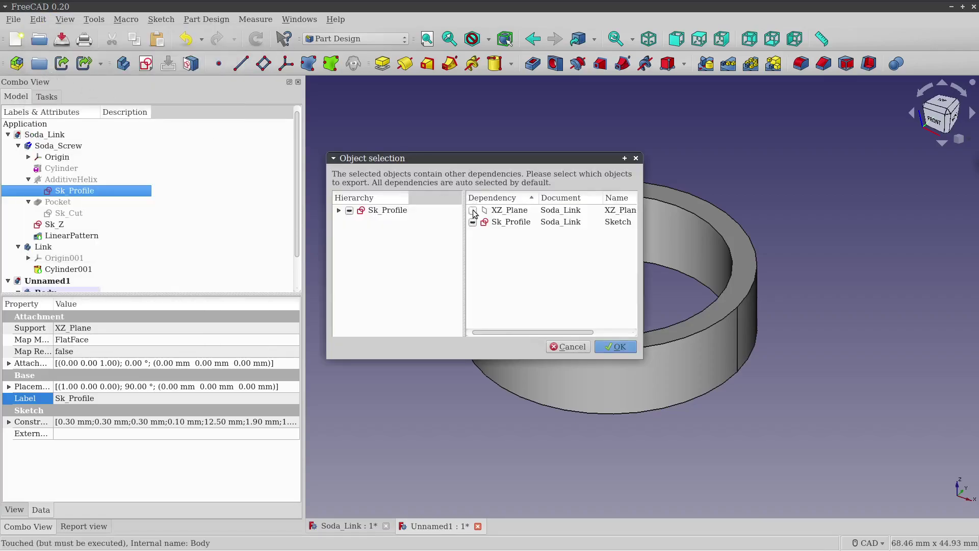
{"action": "left_click", "coordinate": [615, 346]}
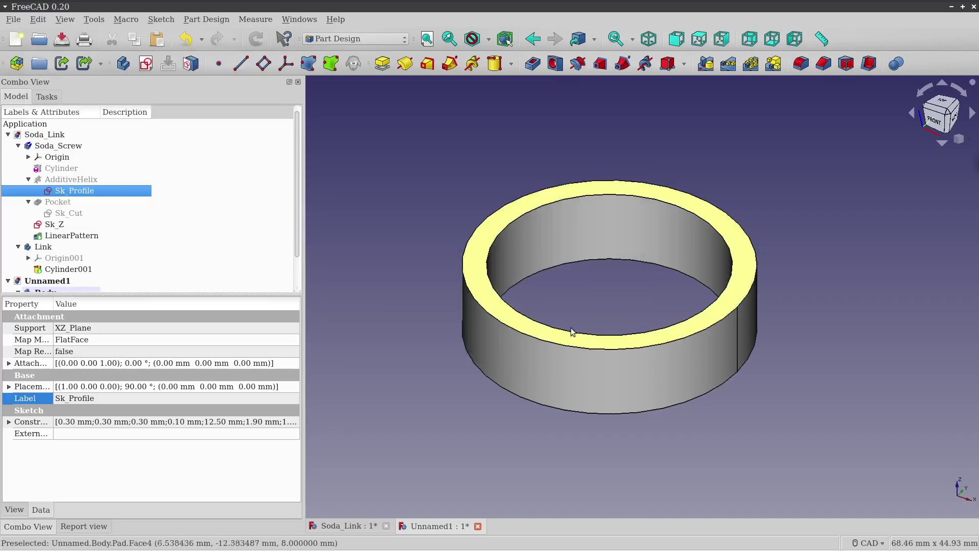
{"action": "left_click", "coordinate": [8, 134]}
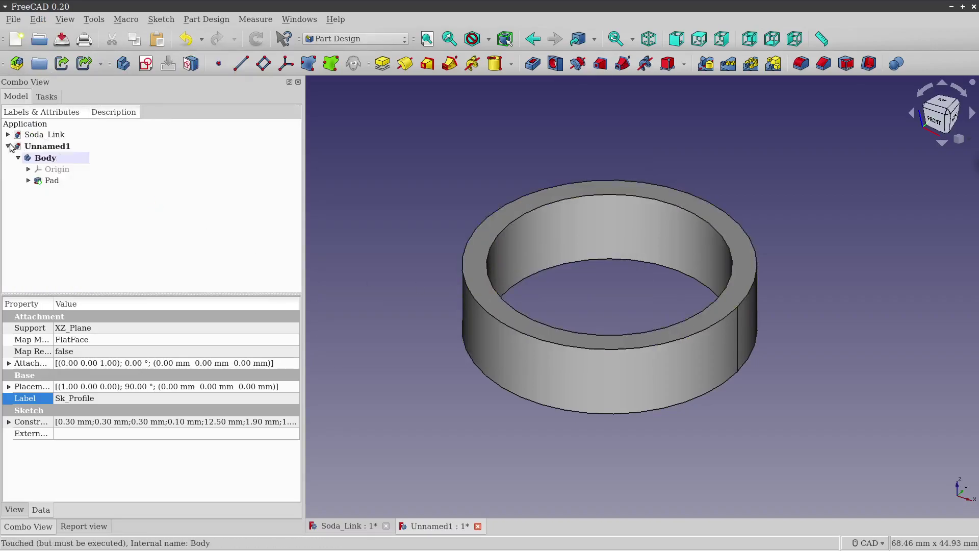
{"action": "left_click", "coordinate": [46, 161]}
{"action": "left_click", "coordinate": [39, 19]}
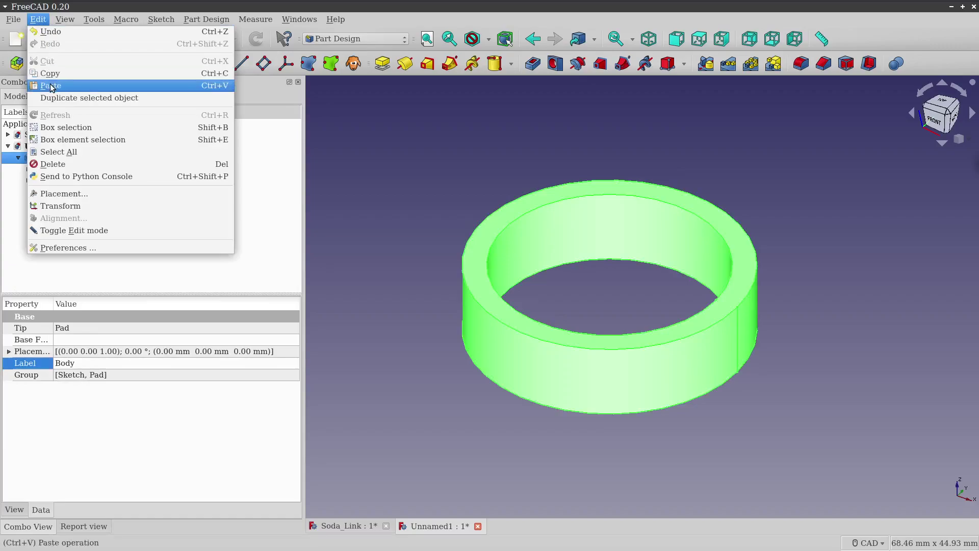
Step: Paste Sk_Profile and move it into the ring's Body, viewed from a low front angle
{"action": "left_click", "coordinate": [108, 85]}
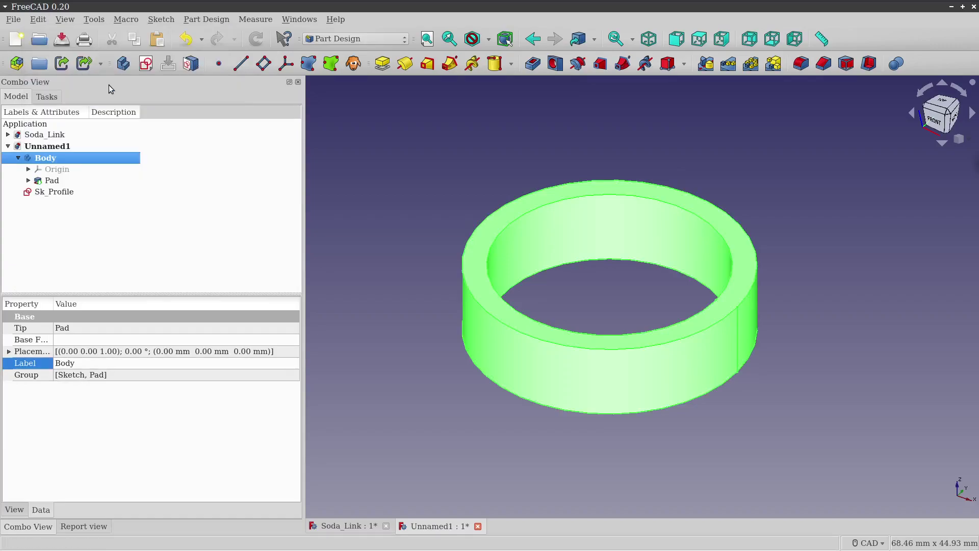
{"action": "left_click", "coordinate": [69, 194]}
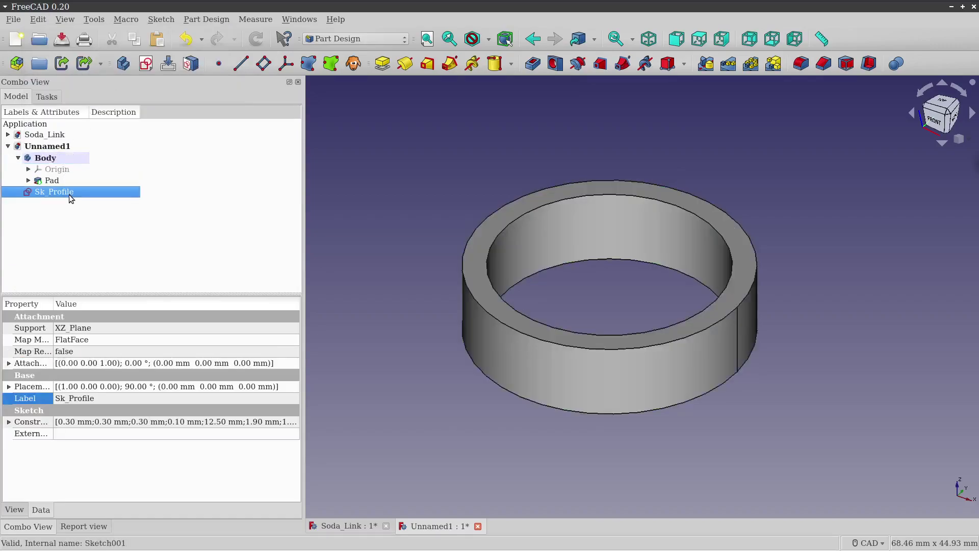
{"action": "left_click_drag", "start_coordinate": [71, 194], "coordinate": [67, 158]}
{"action": "mouse_move", "coordinate": [656, 284]}
{"action": "middle_mouse_down"}
{"action": "mouse_move", "coordinate": [659, 241]}
{"action": "mouse_move", "coordinate": [732, 217]}
{"action": "middle_mouse_up"}
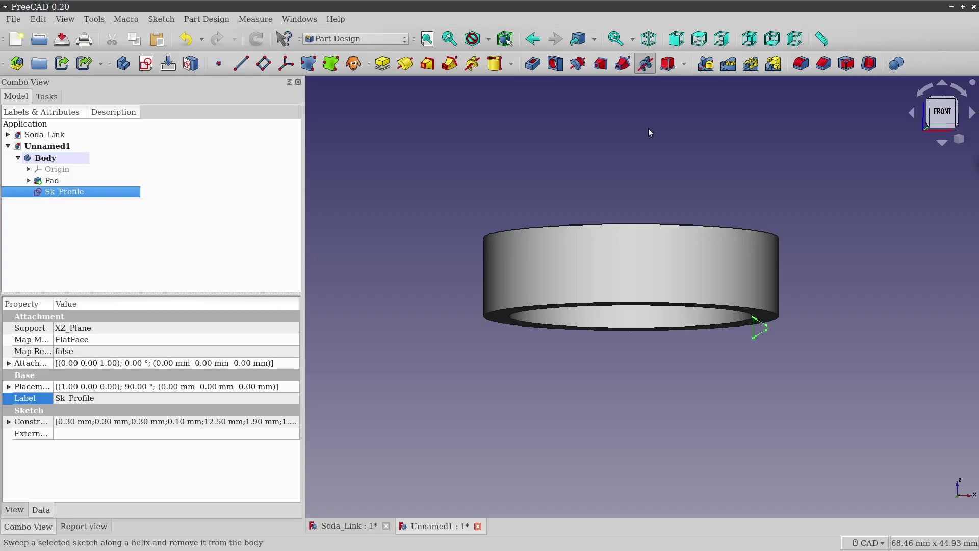
Step: Set the subtractive helix to 3.1 mm pitch and 11 mm height and confirm
{"action": "middle_click_drag", "start_coordinate": [656, 134], "coordinate": [643, 168]}
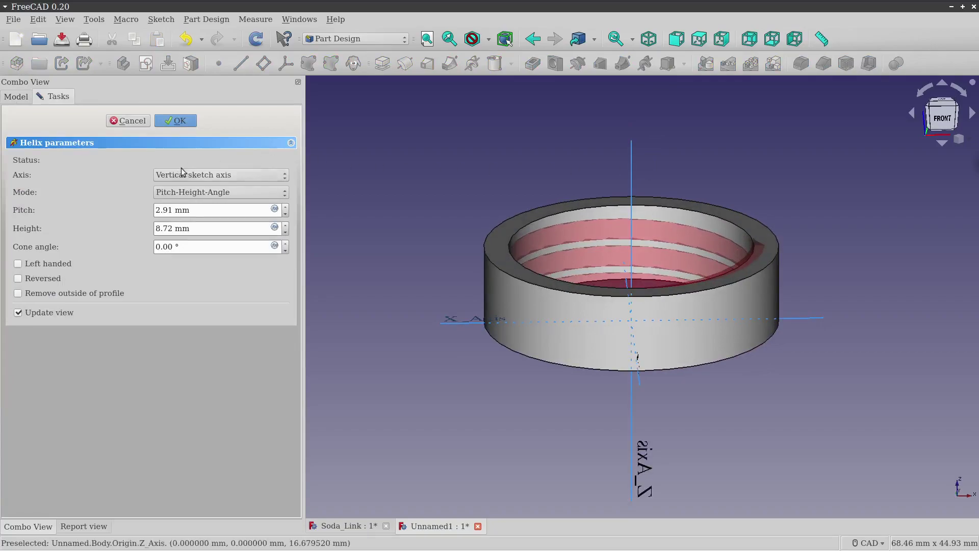
{"action": "left_click_drag", "start_coordinate": [172, 210], "coordinate": [153, 211]}
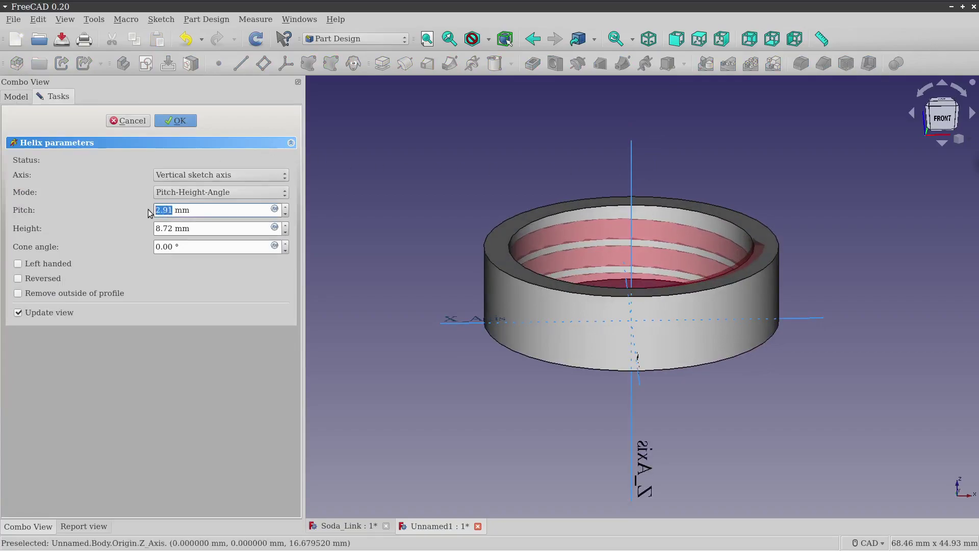
{"action": "type", "text": "3.1"}
{"action": "left_click", "coordinate": [225, 231]}
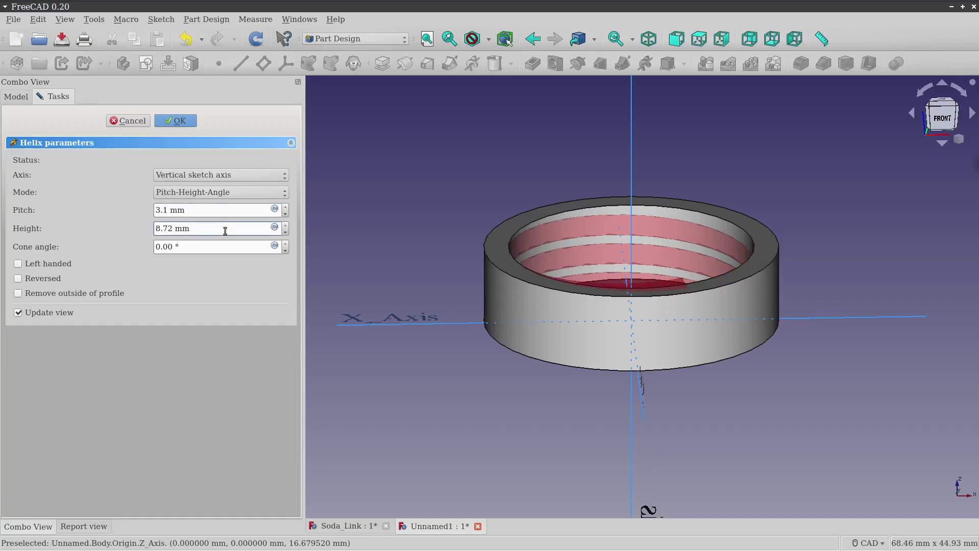
{"action": "left_click_drag", "start_coordinate": [179, 229], "coordinate": [149, 228]}
{"action": "type", "text": "11"}
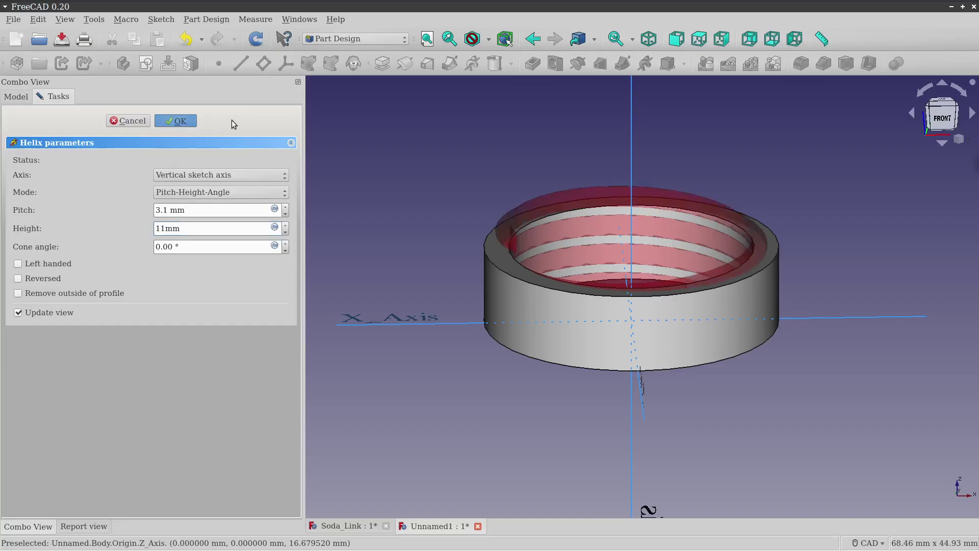
{"action": "left_click", "coordinate": [180, 121]}
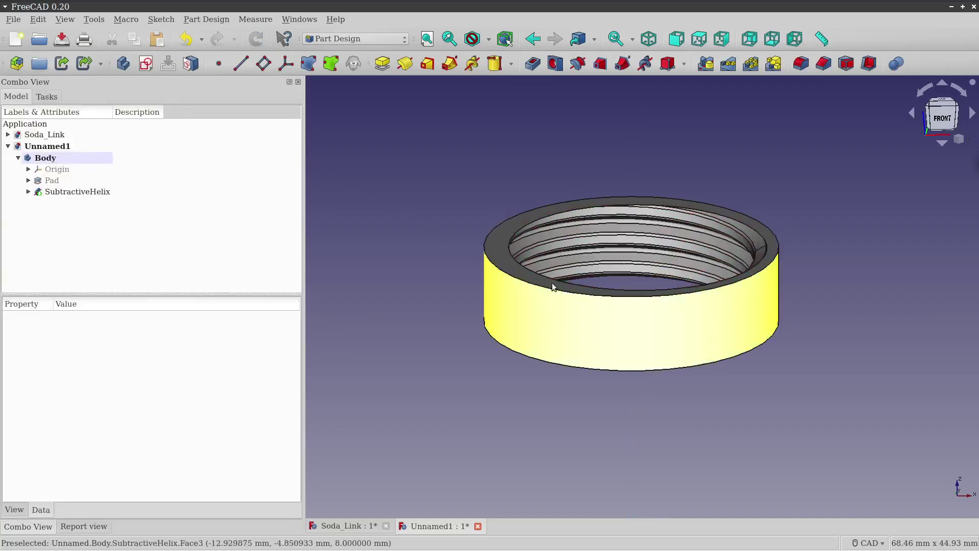
Step: Choose Additive Cylinder from the additive primitives dropdown
{"action": "mouse_move", "coordinate": [625, 330]}
{"action": "middle_mouse_down"}
{"action": "mouse_move", "coordinate": [640, 264]}
{"action": "mouse_move", "coordinate": [627, 327]}
{"action": "middle_mouse_up"}
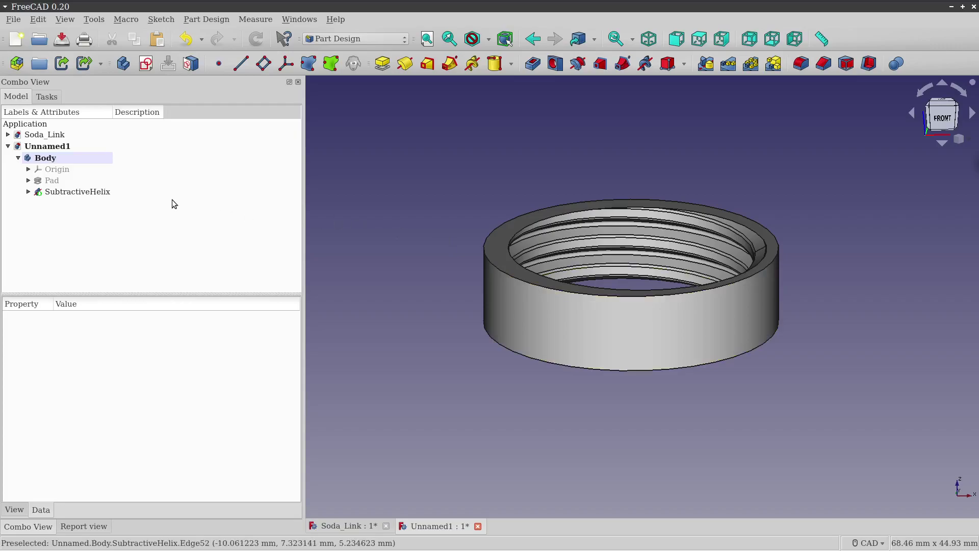
{"action": "left_click", "coordinate": [514, 68]}
{"action": "left_click", "coordinate": [507, 41]}
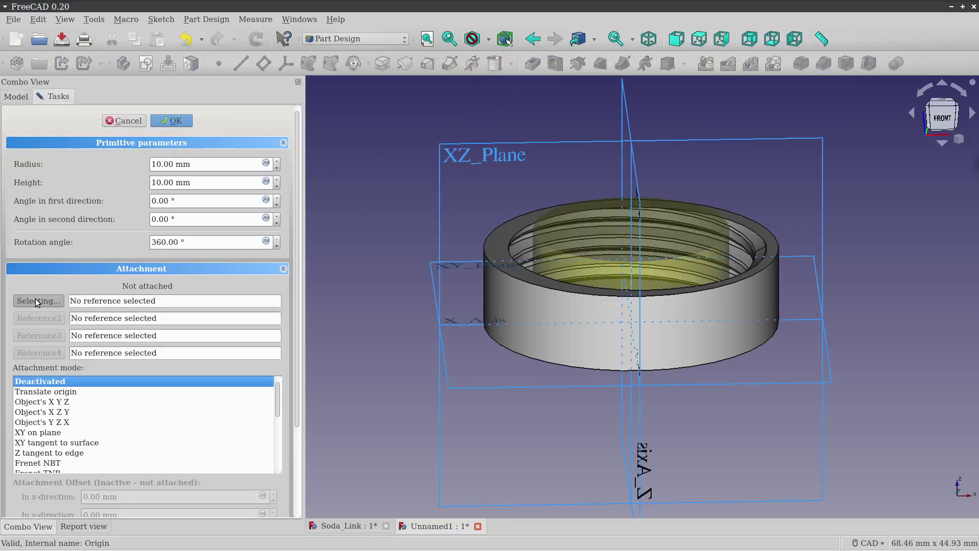
Step: Attach the cylinder to XY_Plane with an 8 mm z-offset
{"action": "left_click", "coordinate": [494, 388]}
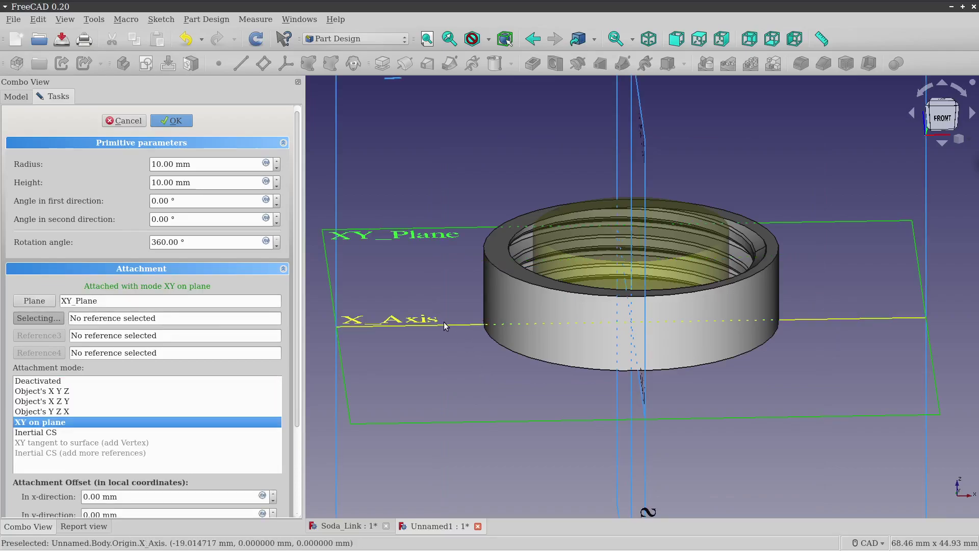
{"action": "left_click_drag", "start_coordinate": [296, 317], "coordinate": [293, 405]}
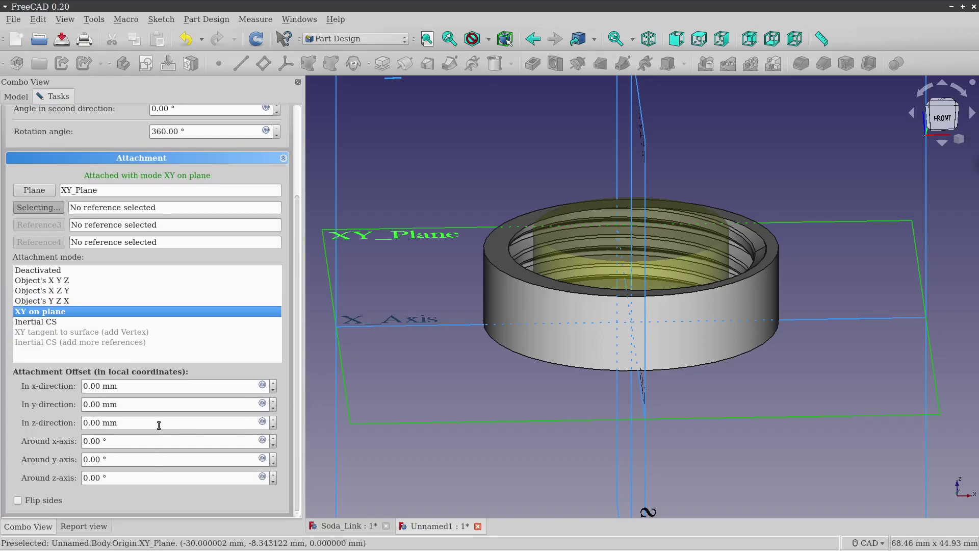
{"action": "left_click", "coordinate": [159, 423]}
{"action": "scroll", "coordinate": [159, 424], "scroll_direction": "up", "scroll_amount": 2}
{"action": "scroll", "coordinate": [160, 423], "scroll_direction": "up", "scroll_amount": 1}
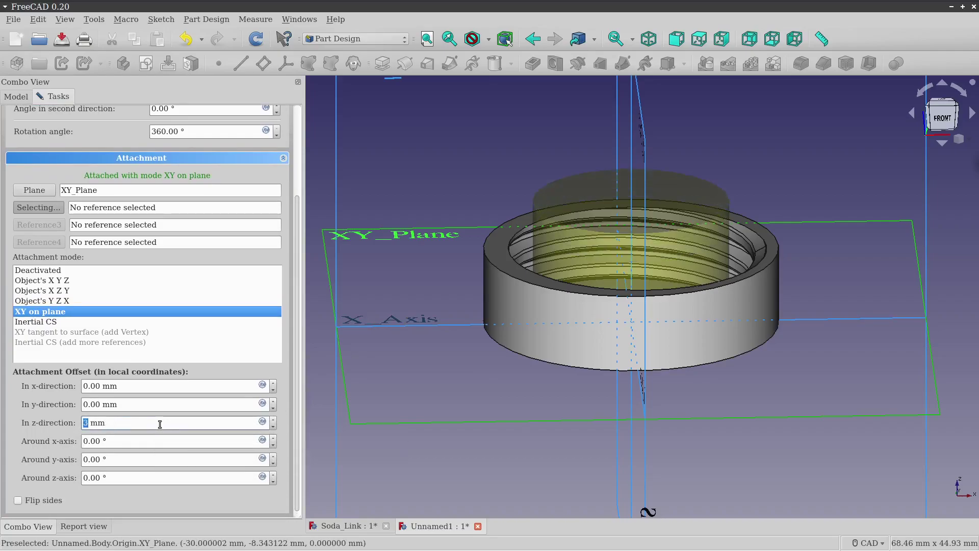
{"action": "scroll", "coordinate": [159, 423], "scroll_direction": "up", "scroll_amount": 1}
{"action": "scroll", "coordinate": [160, 423], "scroll_direction": "up", "scroll_amount": 1}
{"action": "scroll", "coordinate": [160, 424], "scroll_direction": "up", "scroll_amount": 2}
{"action": "scroll", "coordinate": [160, 424], "scroll_direction": "up", "scroll_amount": 1}
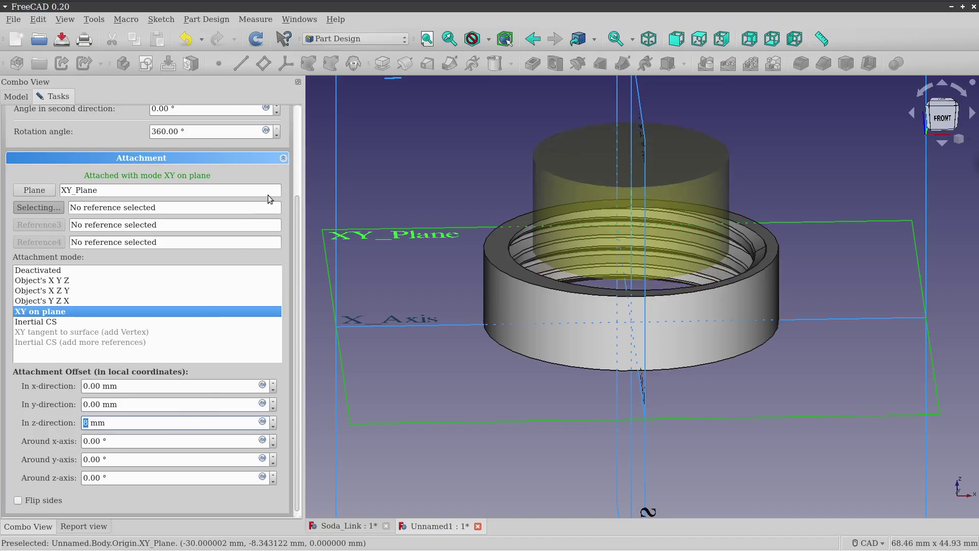
{"action": "left_click", "coordinate": [295, 134]}
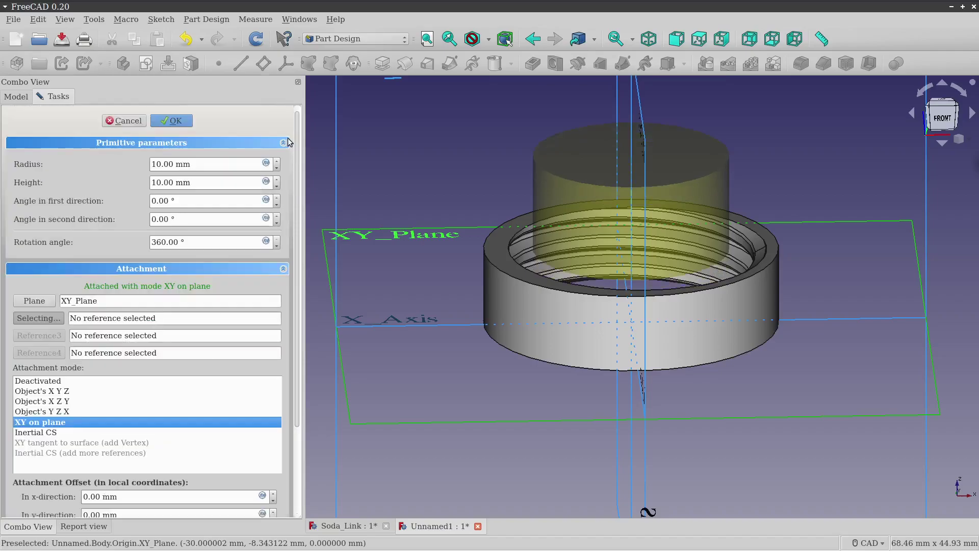
Step: Set the cylinder Radius to 15 mm and Height to 2 mm
{"action": "double_click", "coordinate": [154, 163]}
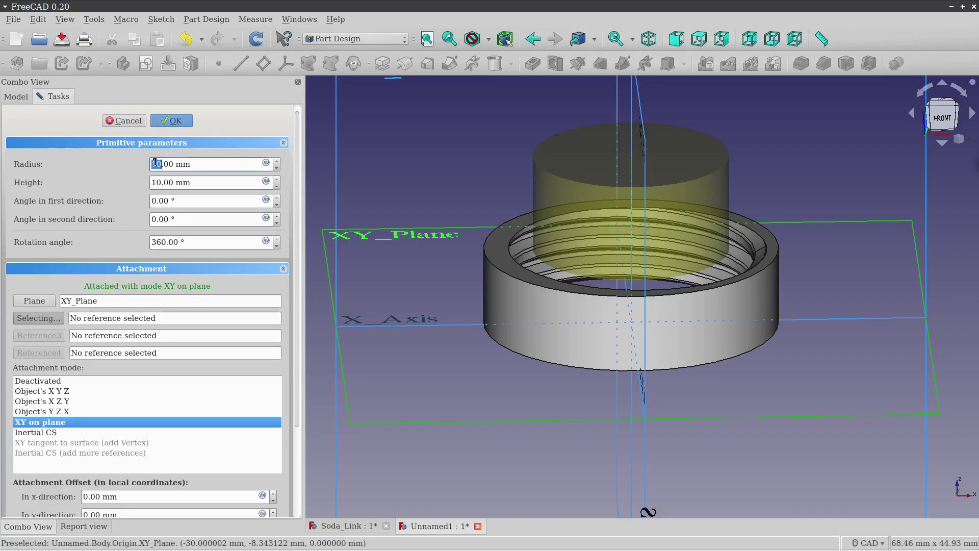
{"action": "type", "text": "15"}
{"action": "double_click", "coordinate": [155, 182]}
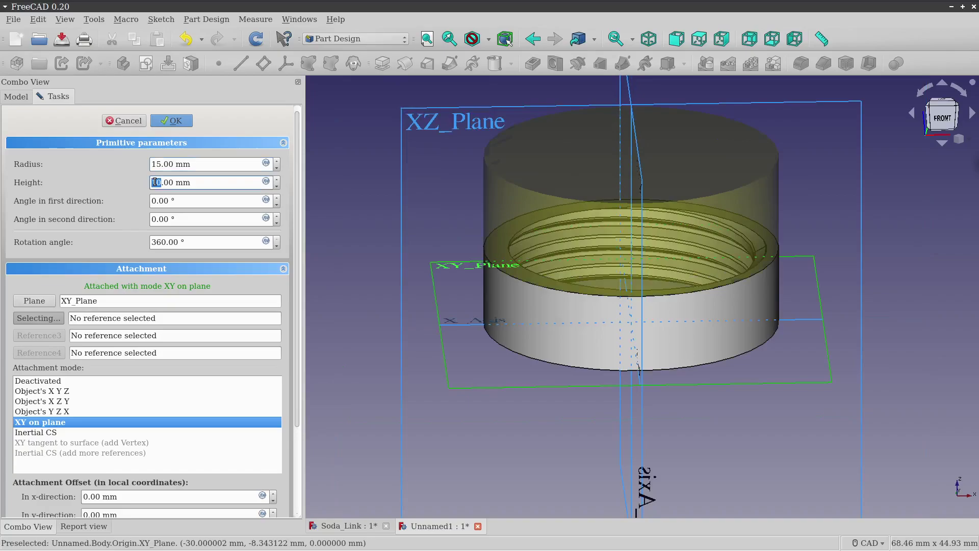
{"action": "type", "text": "1"}
Step: Confirm the cap cylinder and set its Refine property to true
{"action": "left_click", "coordinate": [192, 126]}
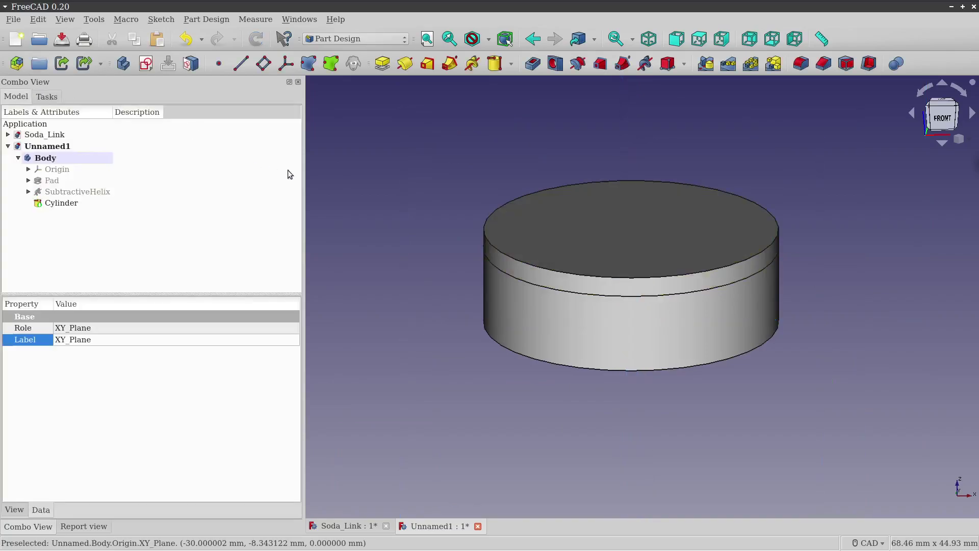
{"action": "left_click", "coordinate": [69, 203]}
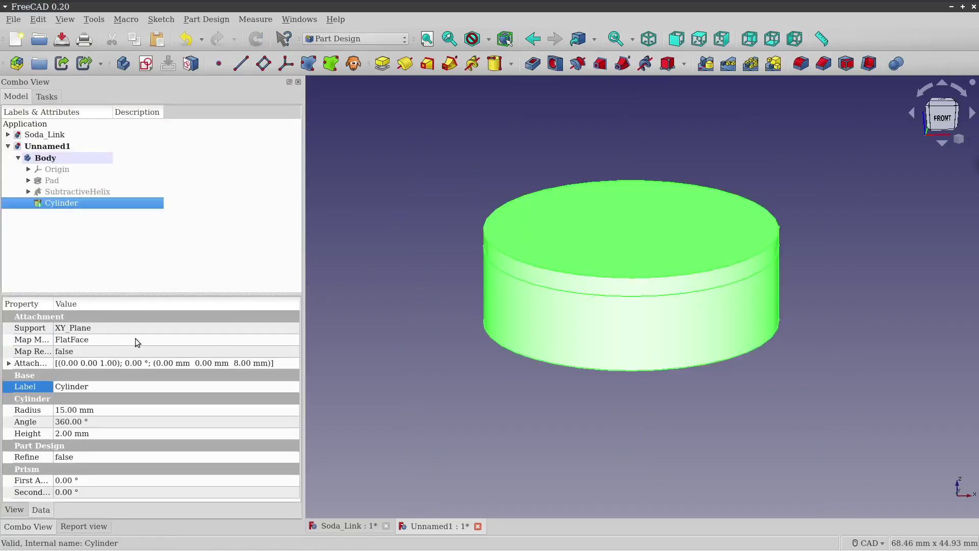
{"action": "left_click", "coordinate": [109, 456]}
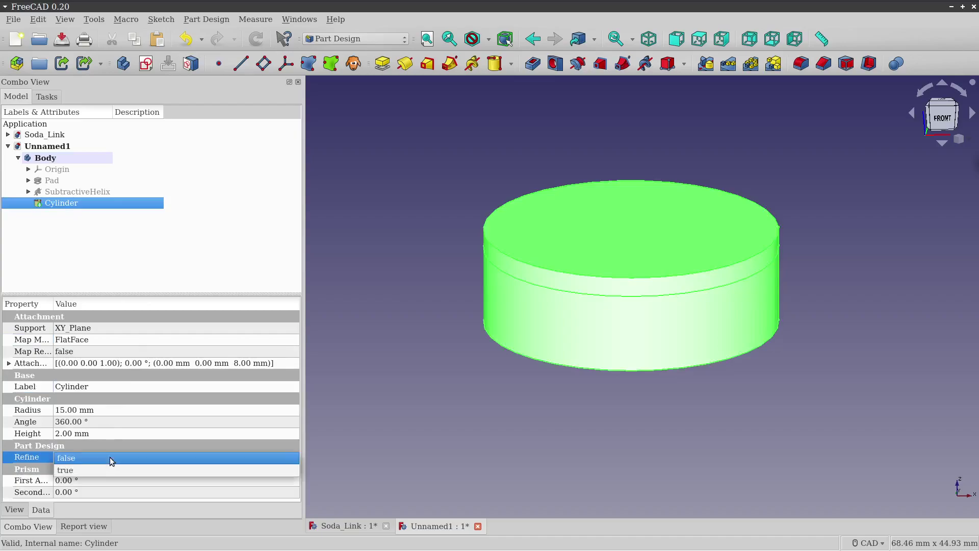
{"action": "left_click", "coordinate": [106, 469]}
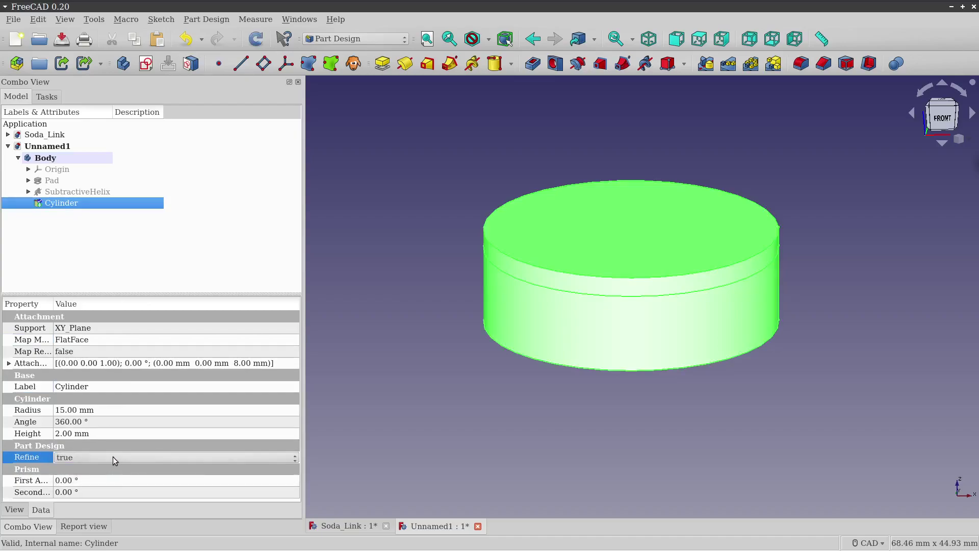
{"action": "left_click", "coordinate": [408, 347]}
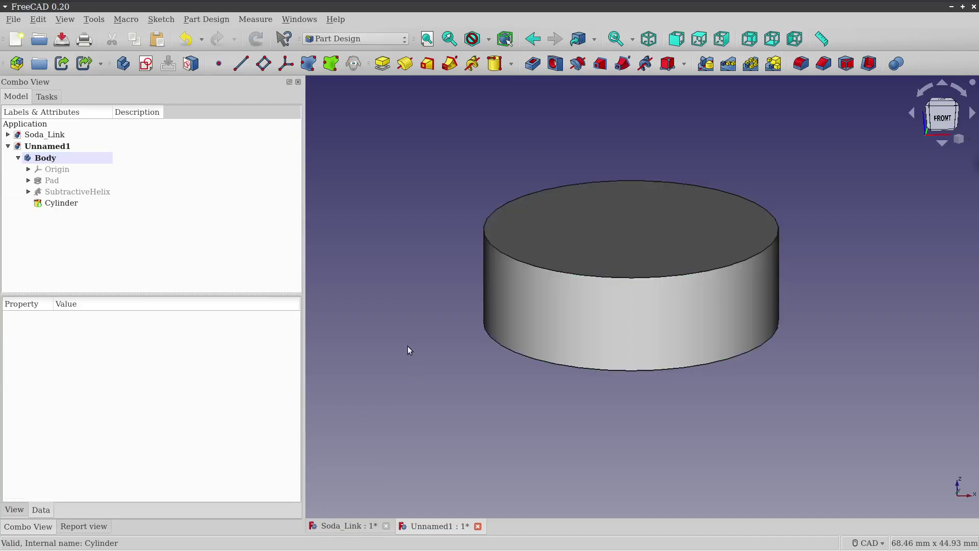
{"action": "mouse_move", "coordinate": [631, 424]}
{"action": "middle_mouse_down"}
{"action": "mouse_move", "coordinate": [636, 406]}
{"action": "mouse_move", "coordinate": [634, 418]}
{"action": "middle_mouse_up"}
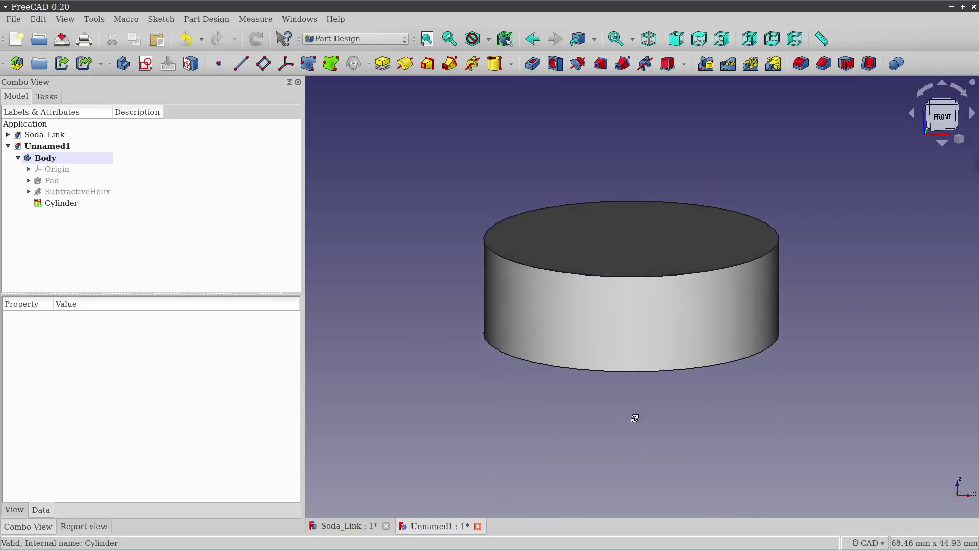
Step: Set the Body's appearance transparency to 50
{"action": "right_click", "coordinate": [84, 158]}
{"action": "left_click", "coordinate": [127, 195]}
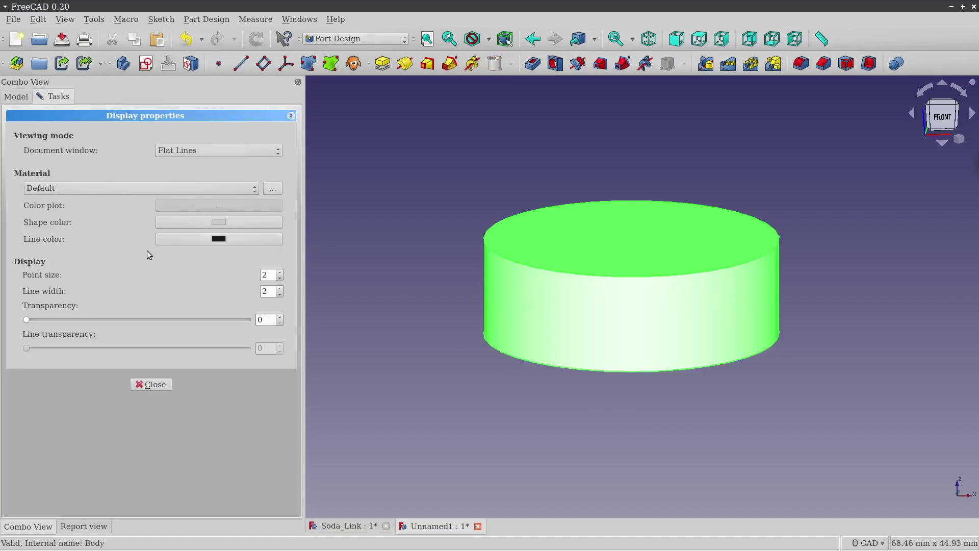
{"action": "double_click", "coordinate": [264, 319]}
{"action": "type", "text": "50"}
{"action": "left_click", "coordinate": [151, 384]}
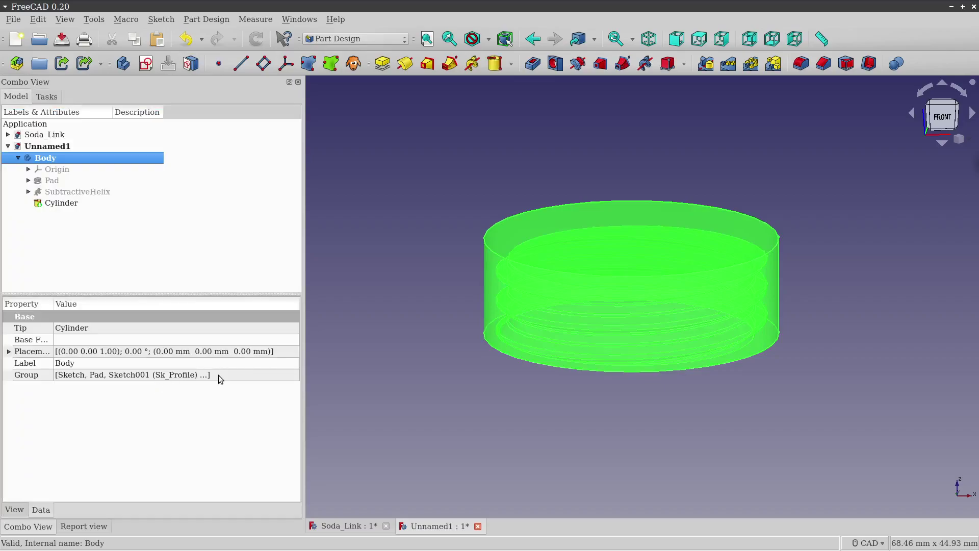
Step: Deselect and orbit to a level side view showing the helical thread through the translucent body
{"action": "left_click", "coordinate": [574, 403]}
{"action": "mouse_move", "coordinate": [654, 409]}
{"action": "middle_mouse_down"}
{"action": "mouse_move", "coordinate": [654, 354]}
{"action": "mouse_move", "coordinate": [647, 393]}
{"action": "mouse_move", "coordinate": [540, 400]}
{"action": "mouse_move", "coordinate": [696, 404]}
{"action": "middle_mouse_up"}
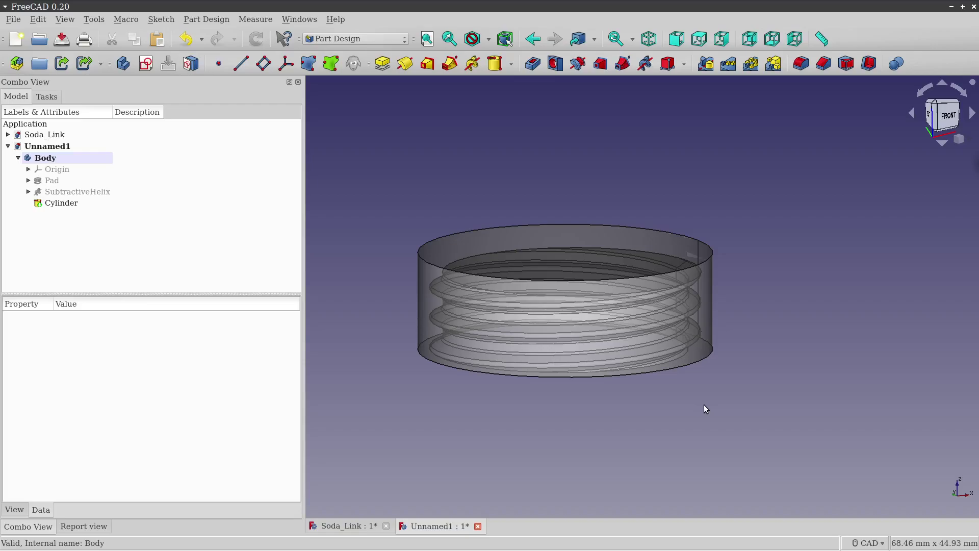
{"action": "middle_click_drag", "start_coordinate": [716, 421], "coordinate": [685, 412]}
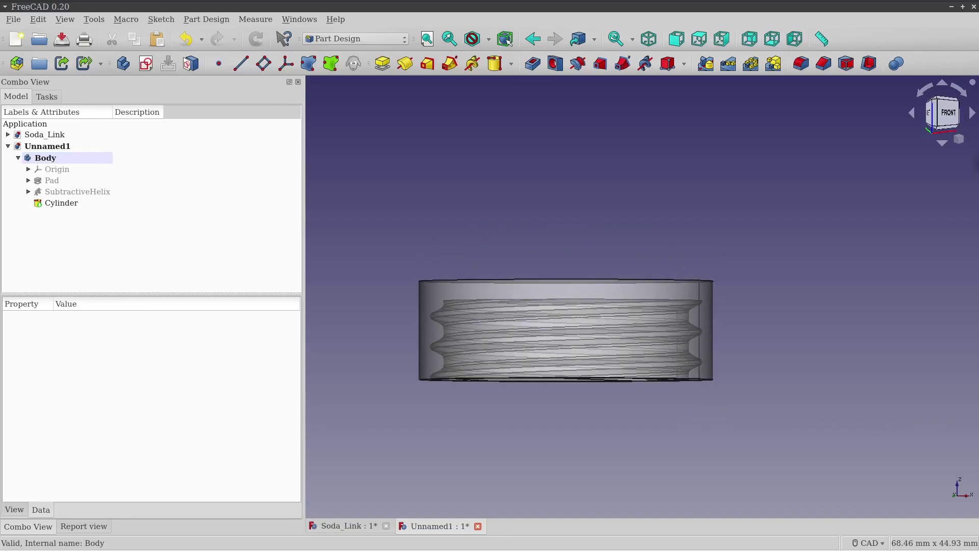